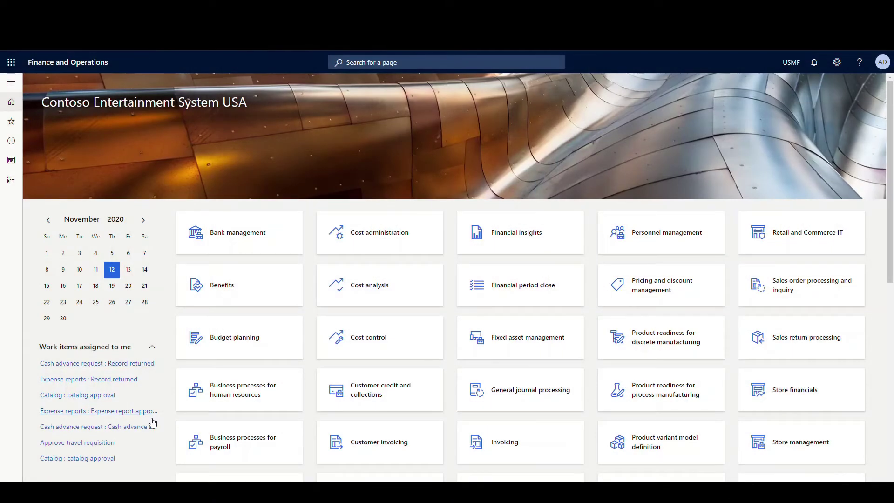
# Open the Cave Wholesales record from the Accounts receivable list of all customers.
pyautogui.click(11, 82)
pyautogui.click(60, 209)
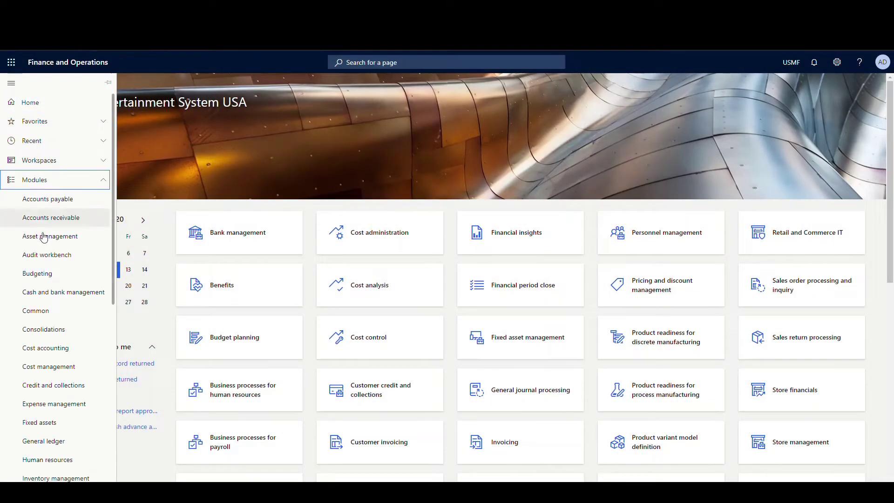
pyautogui.click(82, 218)
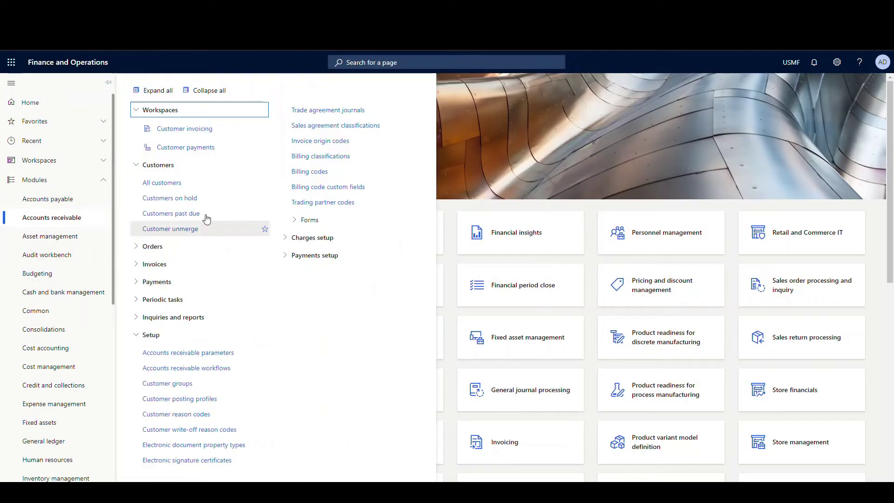
pyautogui.click(158, 182)
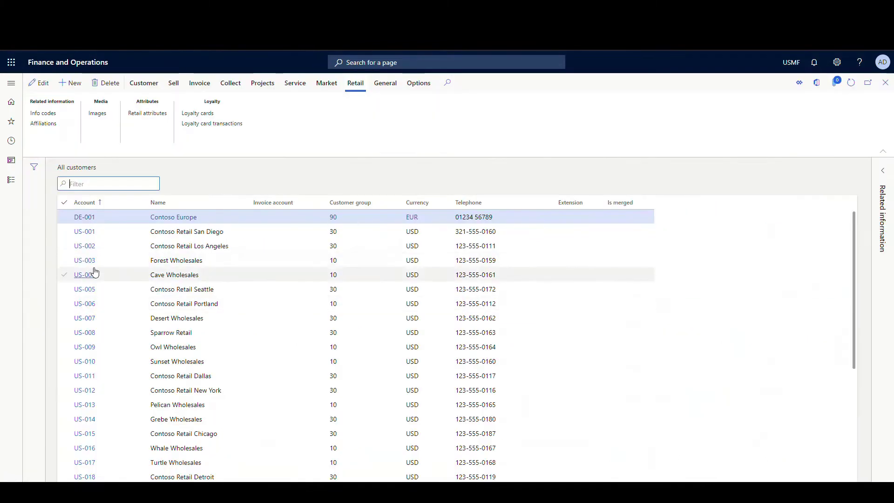
pyautogui.click(91, 275)
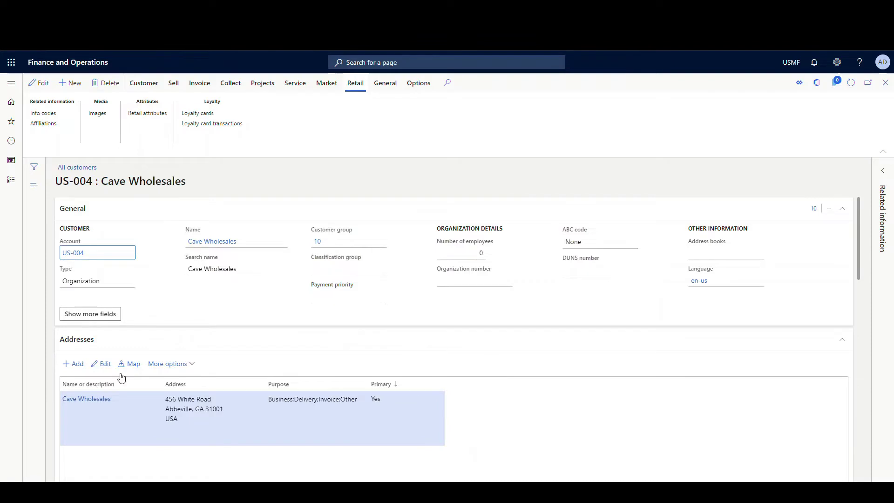
# Start creating a new field through the personalization of the customer record's UpperGroup in the General section.
pyautogui.rightClick(570, 300)
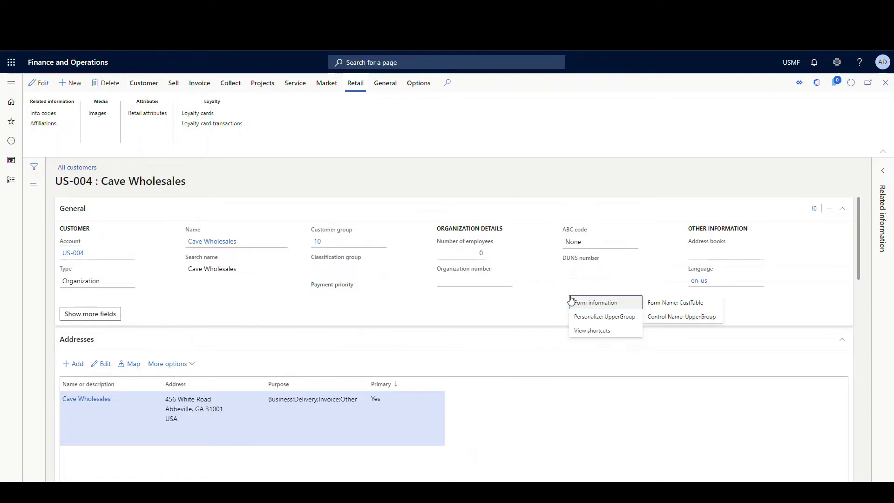
pyautogui.click(631, 316)
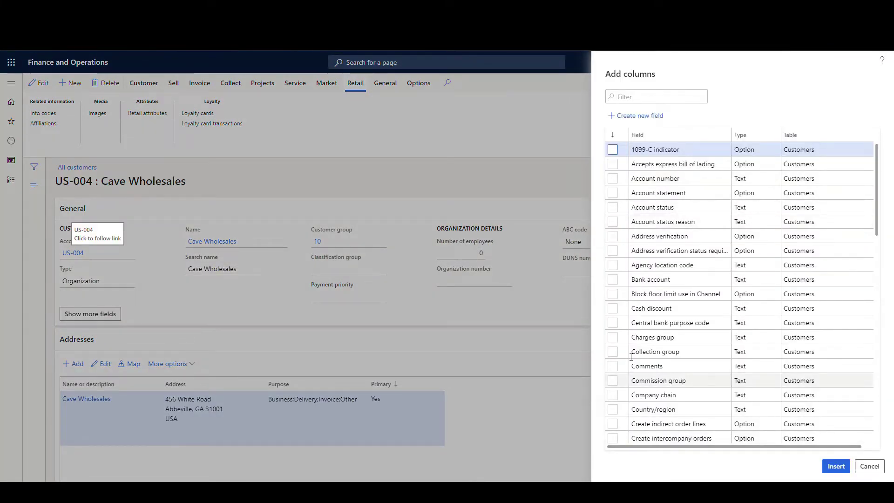
pyautogui.click(613, 351)
pyautogui.click(638, 117)
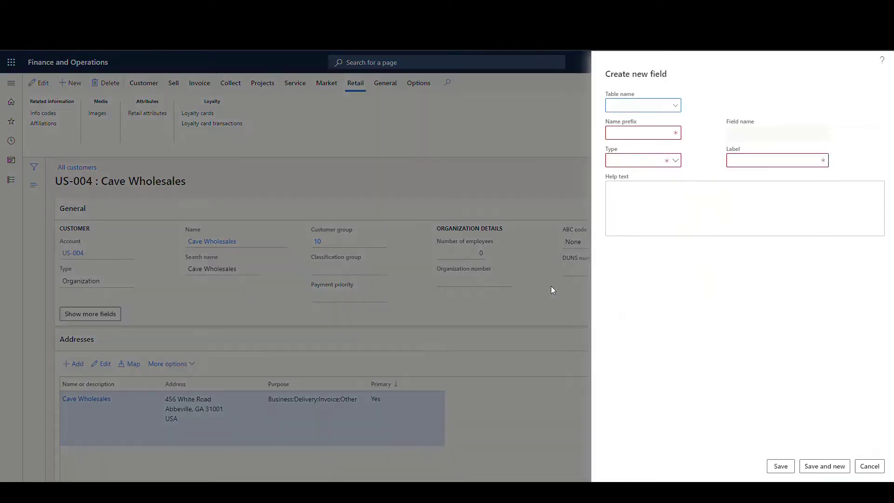
# Assign the new field to the Customers table and give it the name prefix maxcoverage.
pyautogui.click(664, 106)
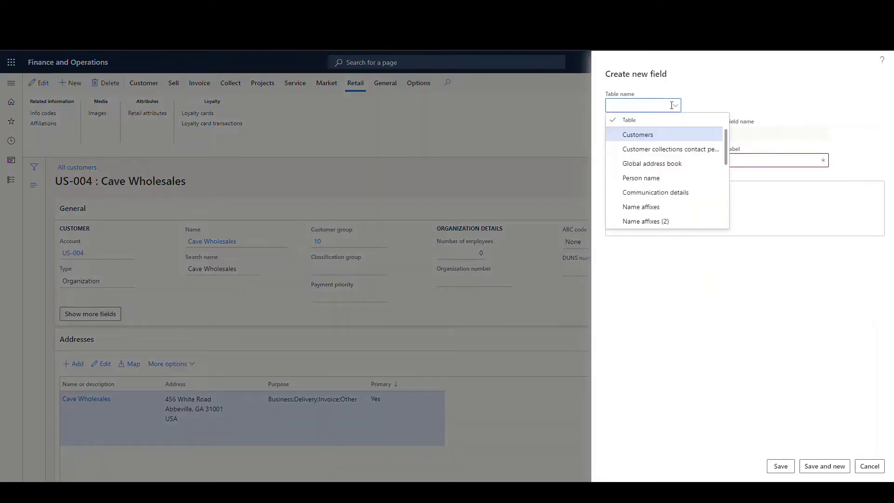
pyautogui.scroll(-5, 662, 219)
pyautogui.scroll(3, 658, 215)
pyautogui.scroll(3, 657, 215)
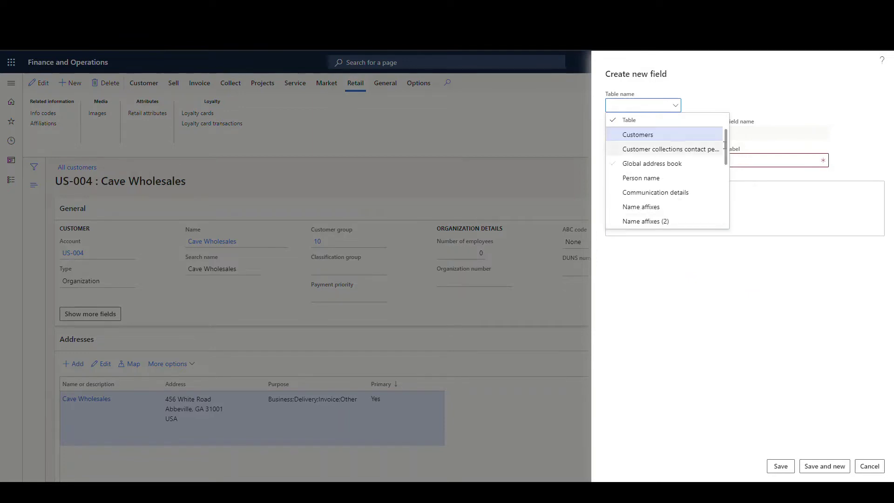
pyautogui.click(644, 134)
pyautogui.click(656, 134)
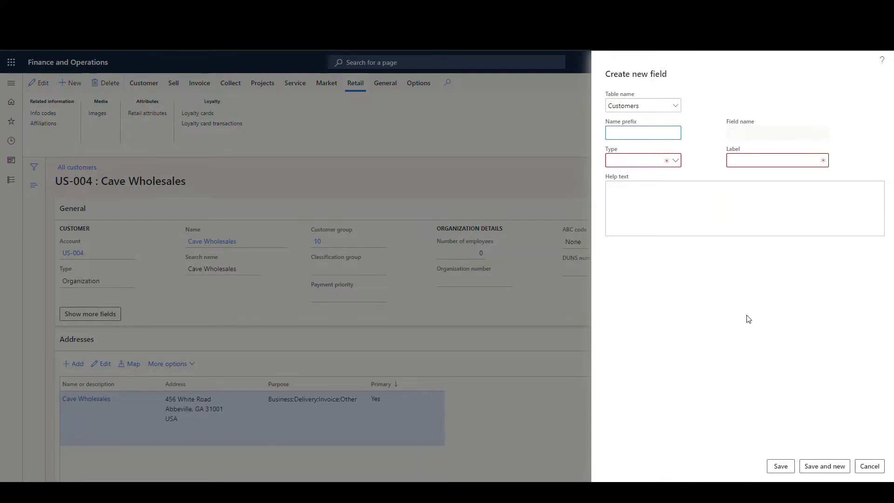
pyautogui.write('maxcoverage')
pyautogui.press('Tab')
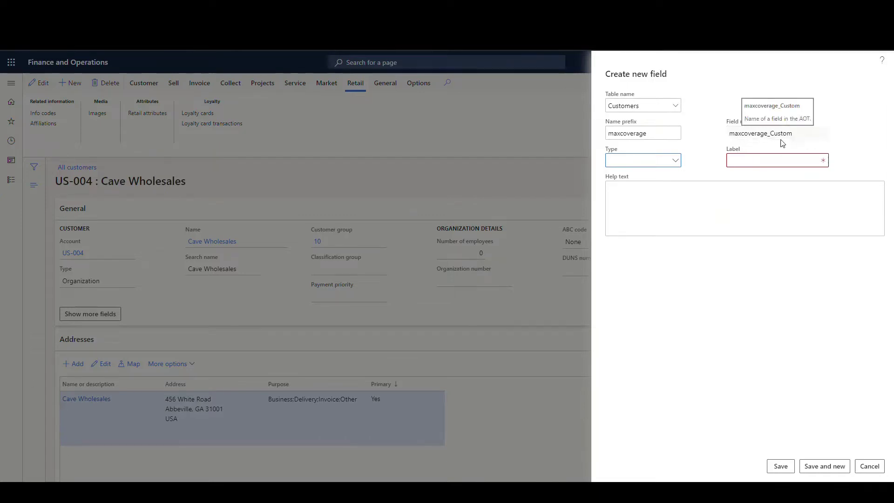
# Set the new field's type to Decimal and its label to "Max Coverage".
pyautogui.click(675, 162)
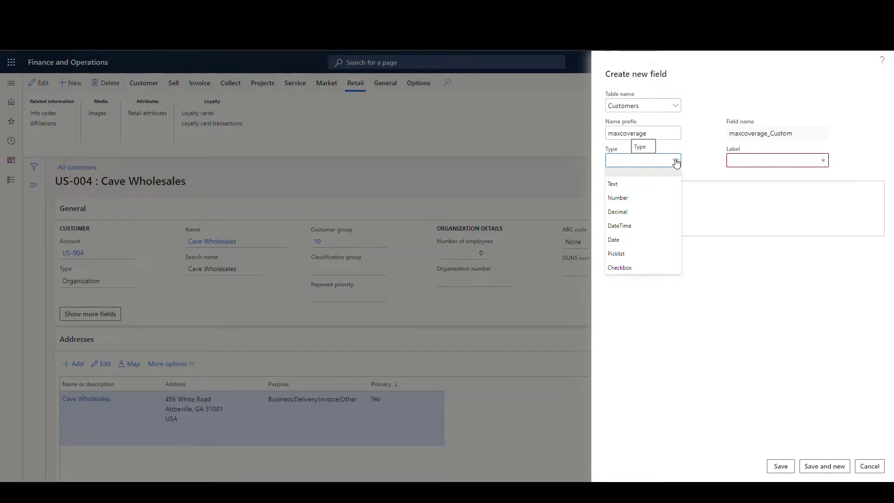
pyautogui.click(627, 212)
pyautogui.click(775, 162)
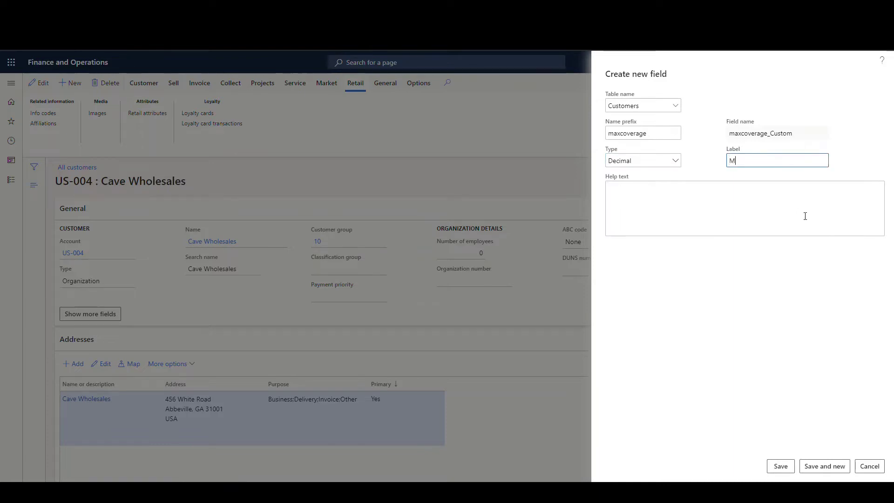
pyautogui.write('Max Coverage')
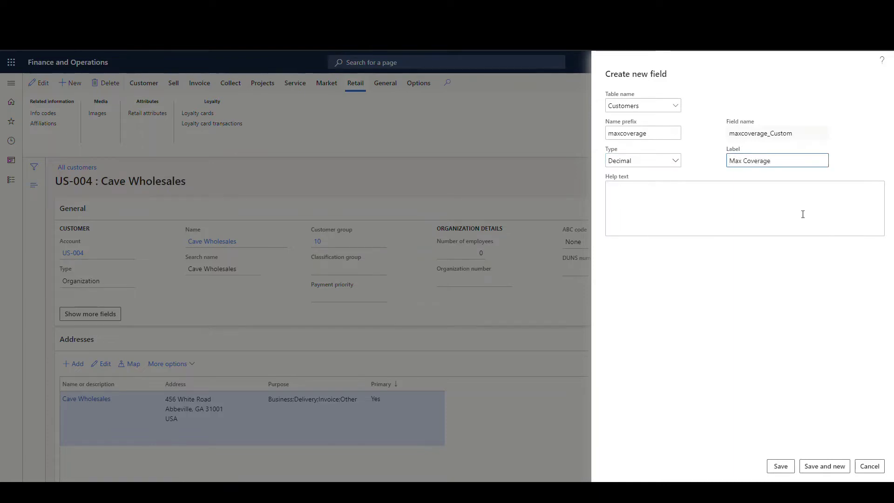
# Enter the help text "This field is the maximum insurance coverage for the customer." and save the new field.
pyautogui.click(695, 195)
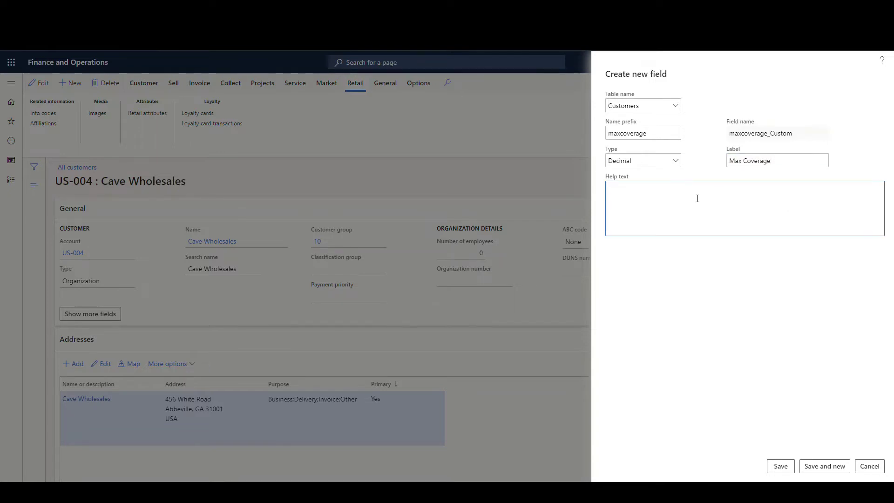
pyautogui.write('This field is the m')
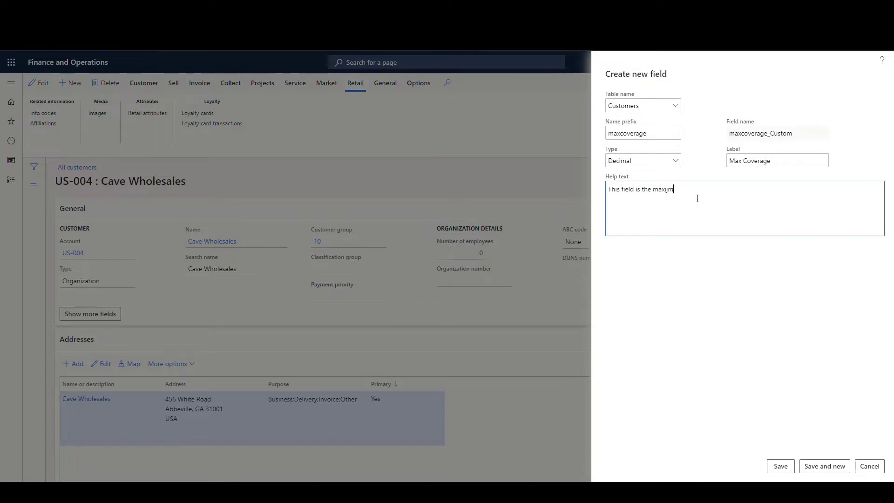
pyautogui.write('aximum is')
pyautogui.press('BackSpace')
pyautogui.write('nsuran c')
pyautogui.press('BackSpace')
pyautogui.press('BackSpace')
pyautogui.write('ce')
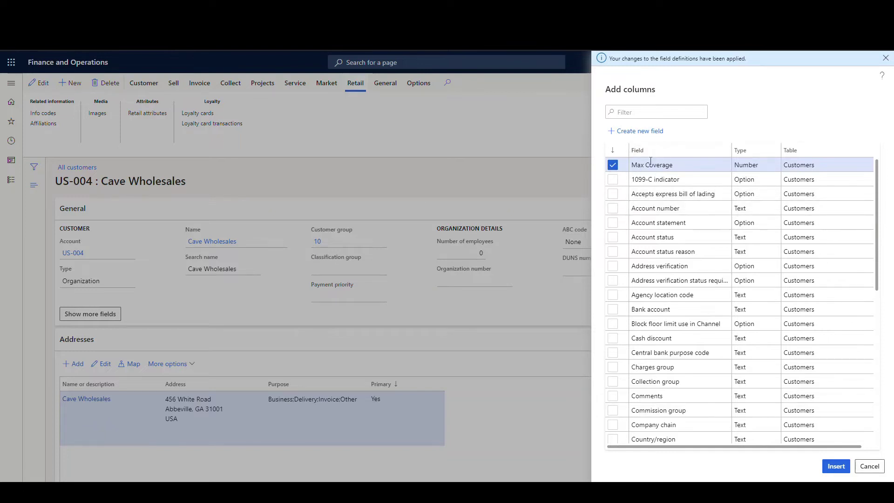
# Insert the Max Coverage field into the customer page, reload the page and reopen the Cave Wholesales record.
pyautogui.click(834, 466)
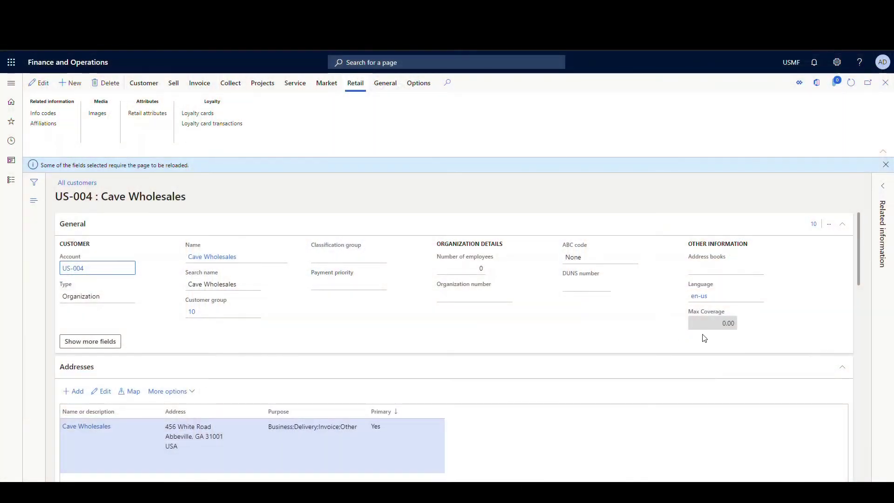
pyautogui.press('F5')
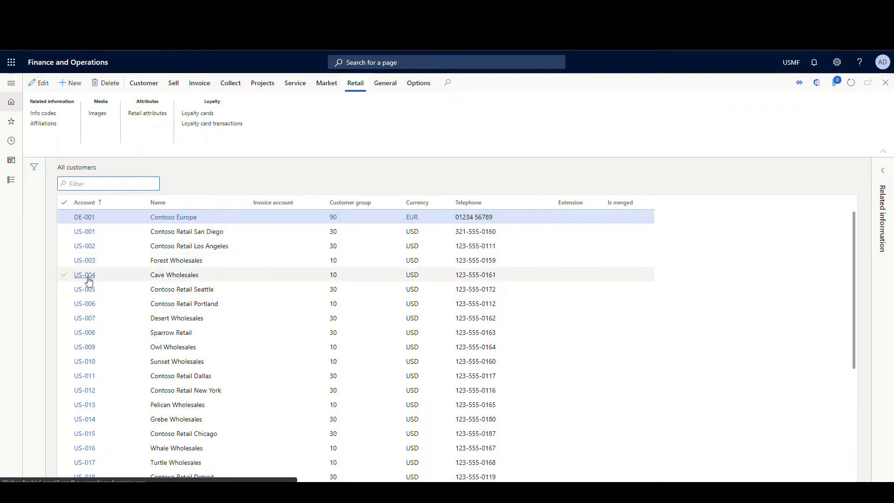
pyautogui.click(88, 281)
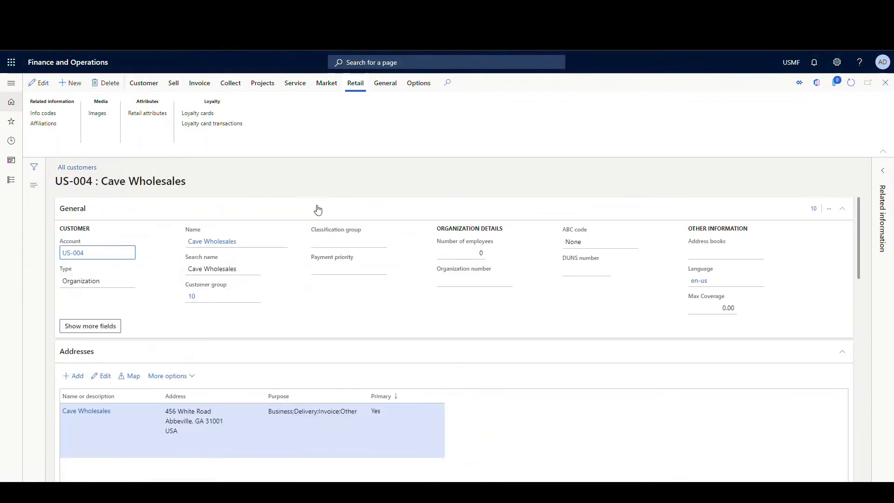
# Set Max Coverage to 100,000.00 for Cave Wholesales, save the record and return to the customer list.
pyautogui.click(39, 83)
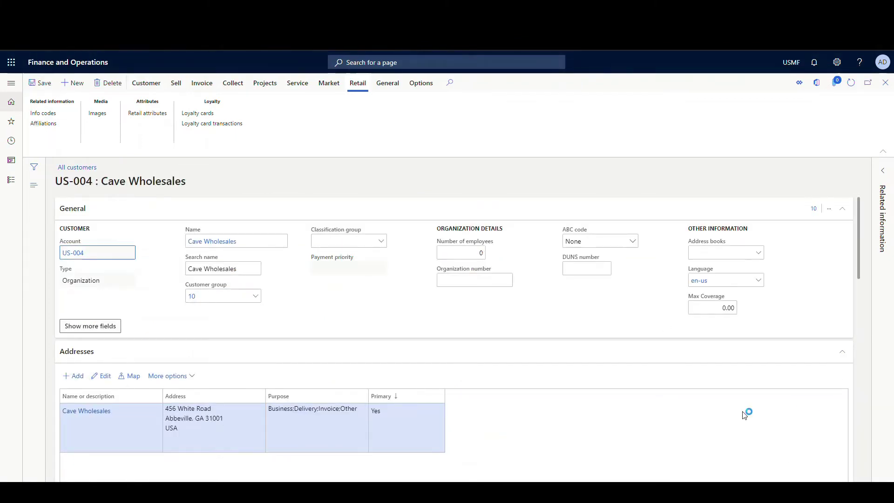
pyautogui.click(717, 308)
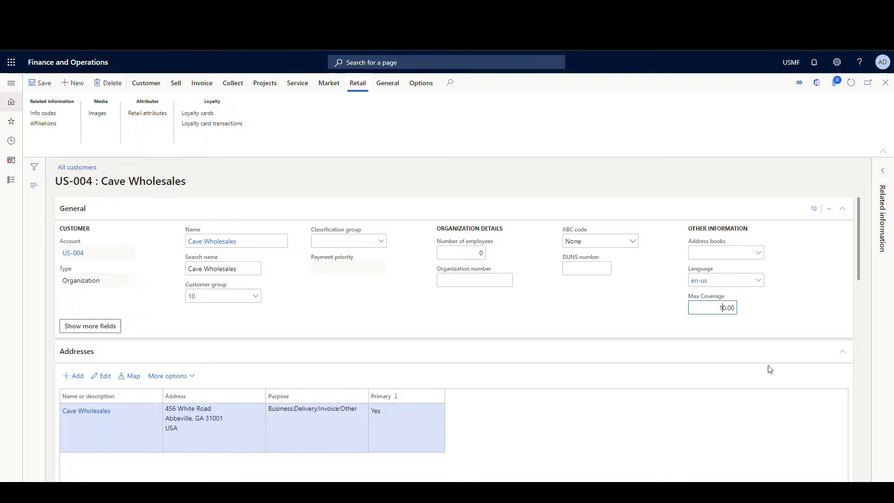
pyautogui.write('10000')
pyautogui.click(40, 83)
pyautogui.tripleClick(677, 430)
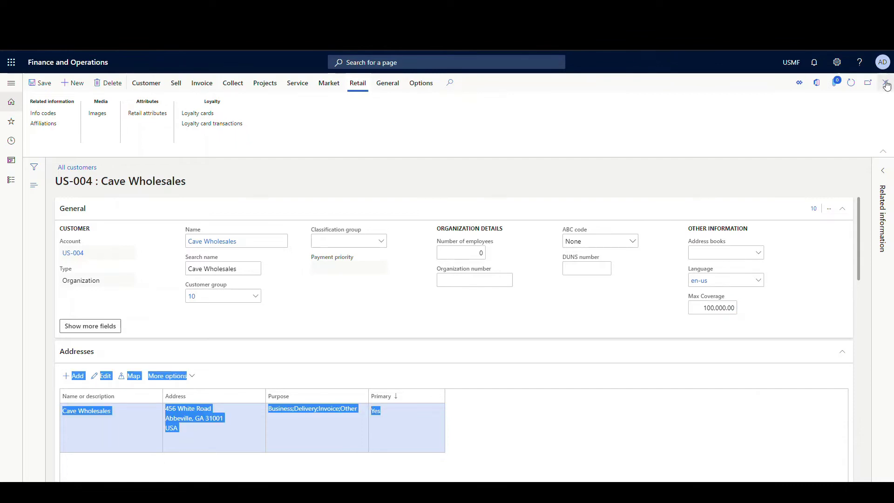
pyautogui.press('Escape')
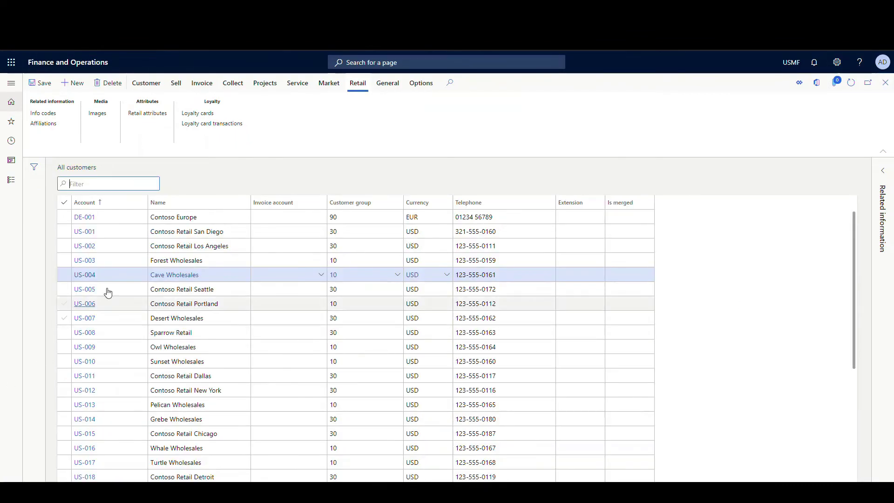
# Reopen Cave Wholesales and check the Max Coverage entry among the fields that can be added to UpperGroup, leaving the selection unchanged.
pyautogui.click(88, 278)
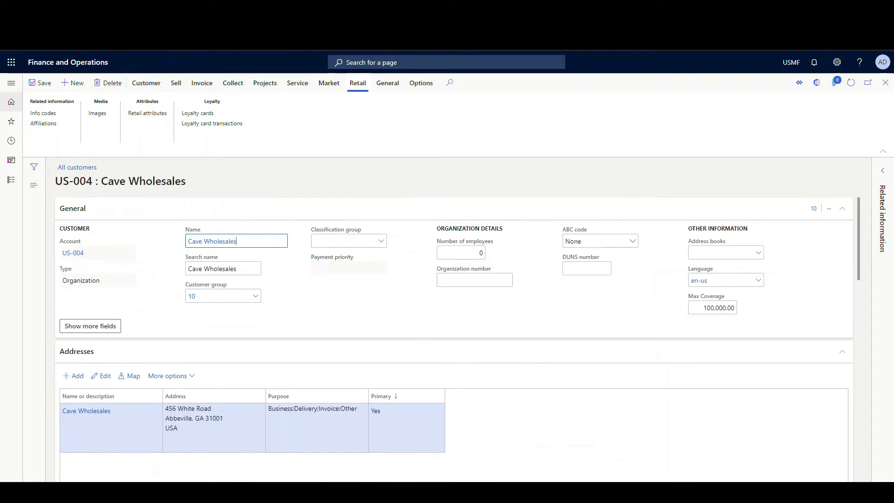
pyautogui.rightClick(424, 306)
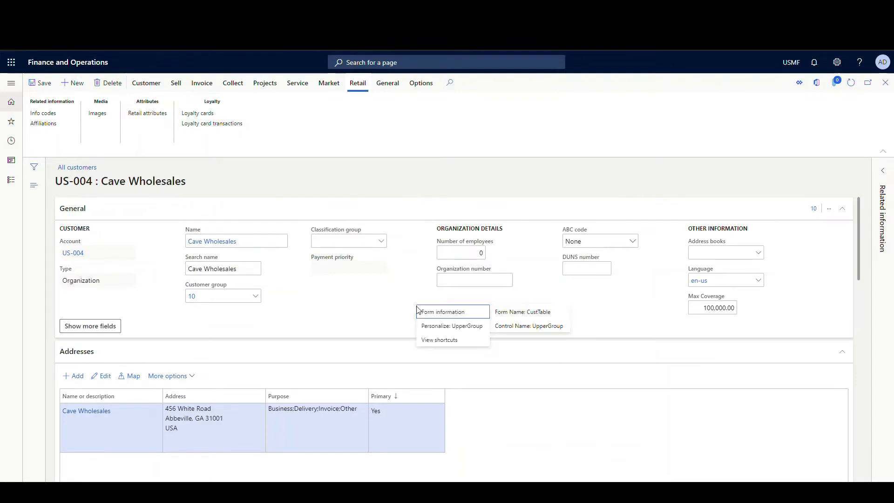
pyautogui.click(456, 329)
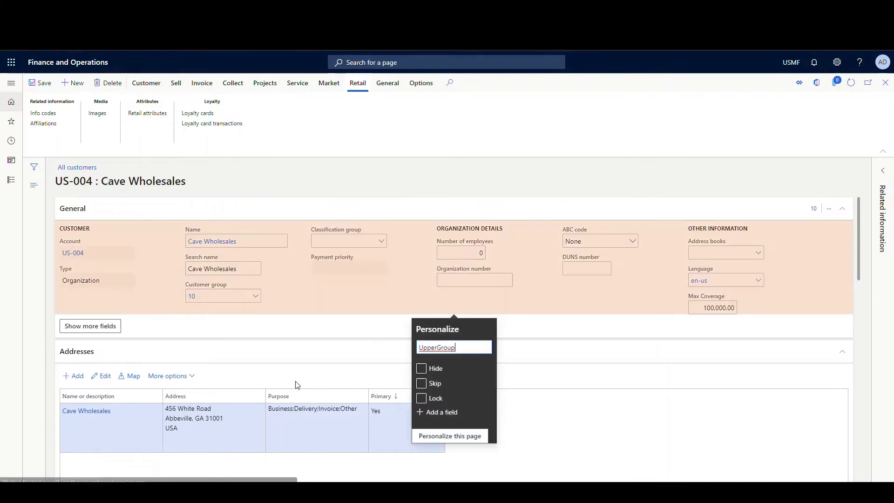
pyautogui.click(436, 411)
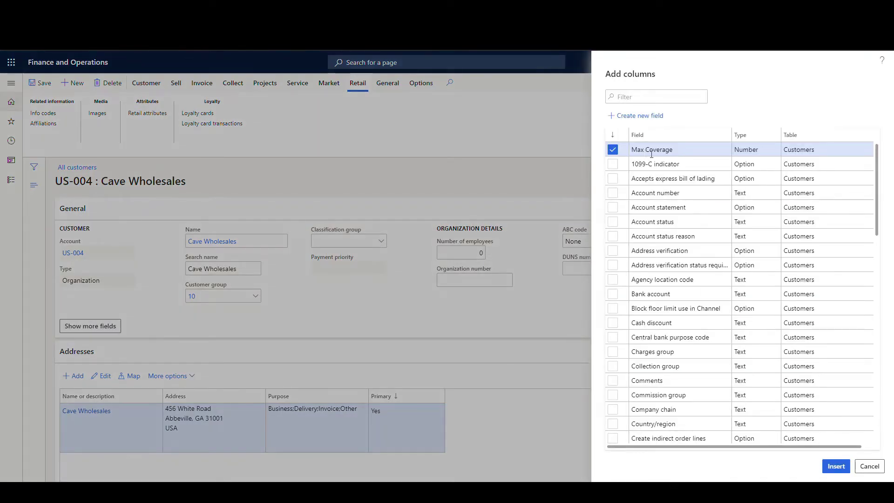
pyautogui.click(869, 466)
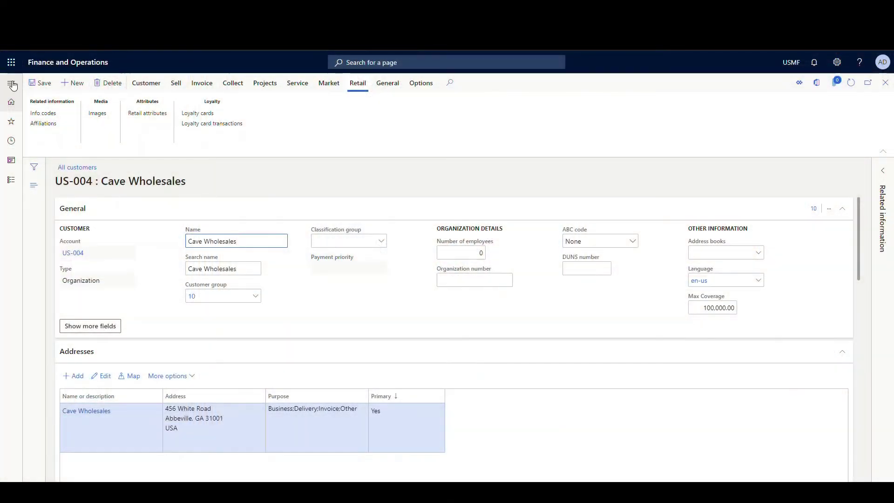
# Open the Custom fields setup in System administration and show the custom fields of CustTable.
pyautogui.click(11, 84)
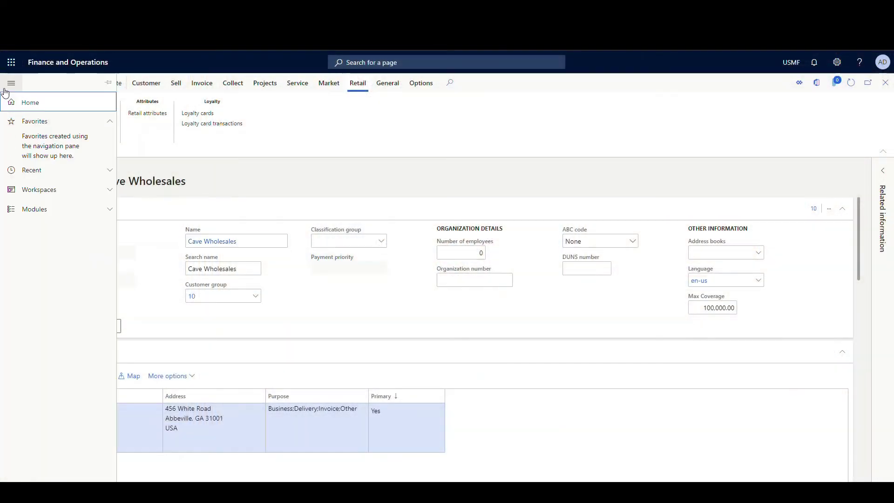
pyautogui.click(37, 209)
pyautogui.scroll(-7, 88, 260)
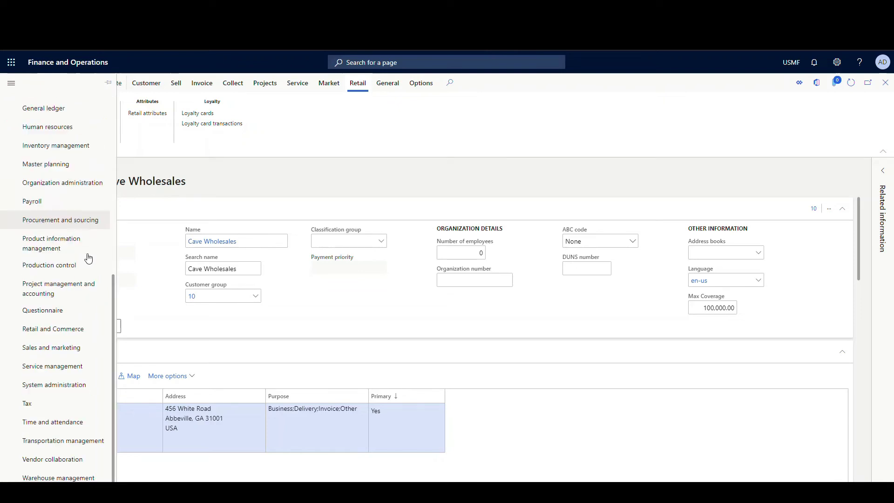
pyautogui.click(38, 386)
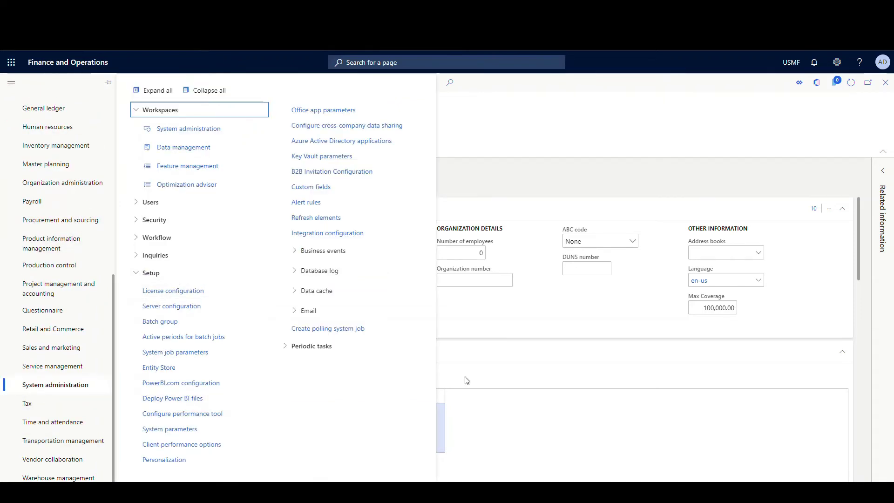
pyautogui.click(329, 188)
pyautogui.click(122, 139)
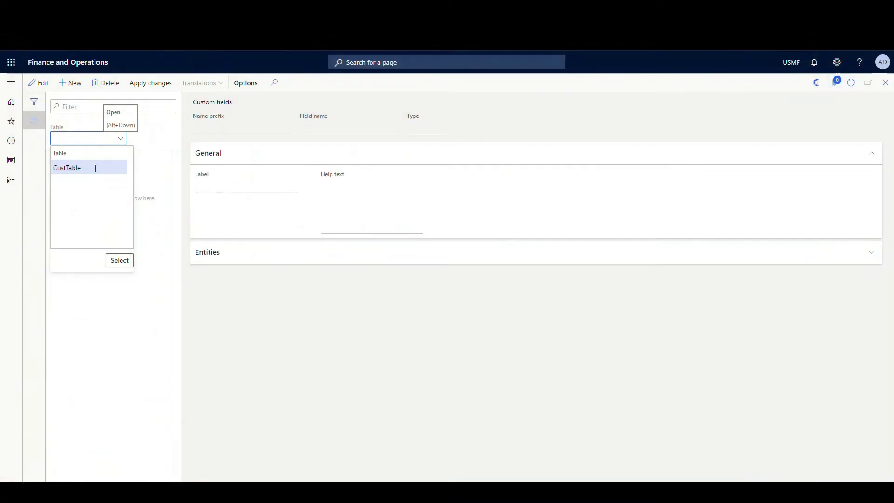
pyautogui.click(118, 261)
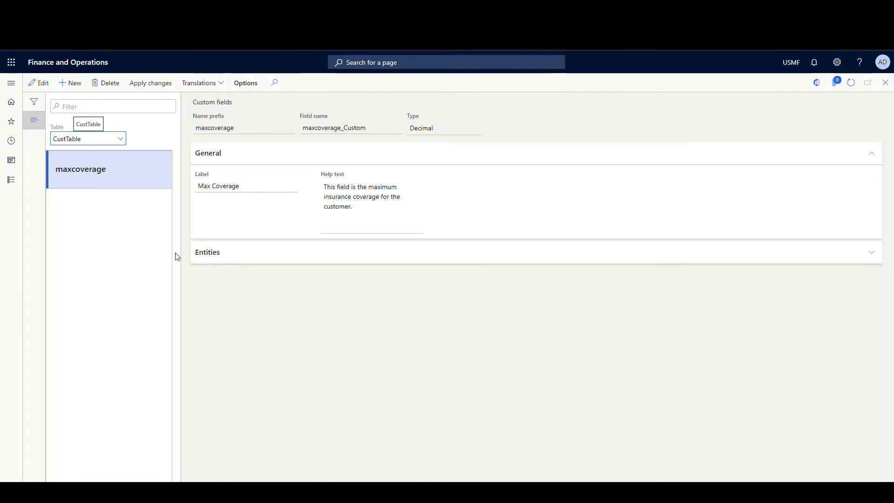
# Enable the maxcoverage custom field for the Customers V3 entity (CustCustomerV3Entity), save the field and apply the changes.
pyautogui.click(40, 83)
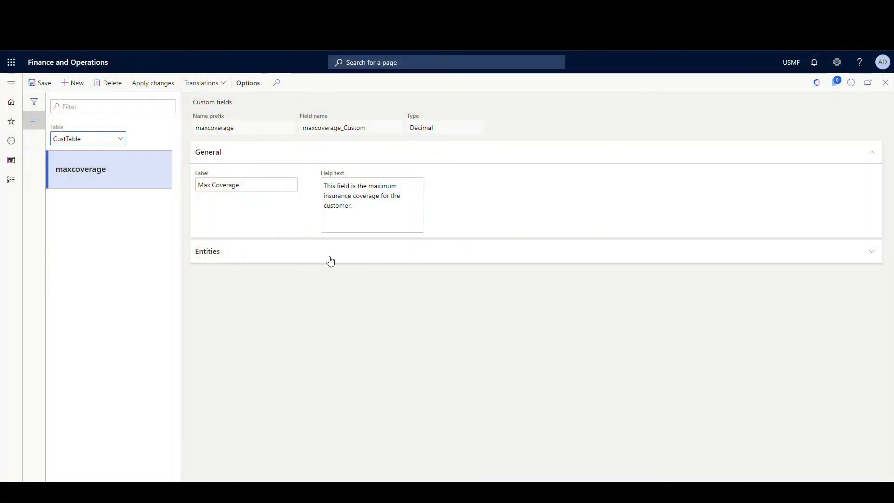
pyautogui.click(330, 257)
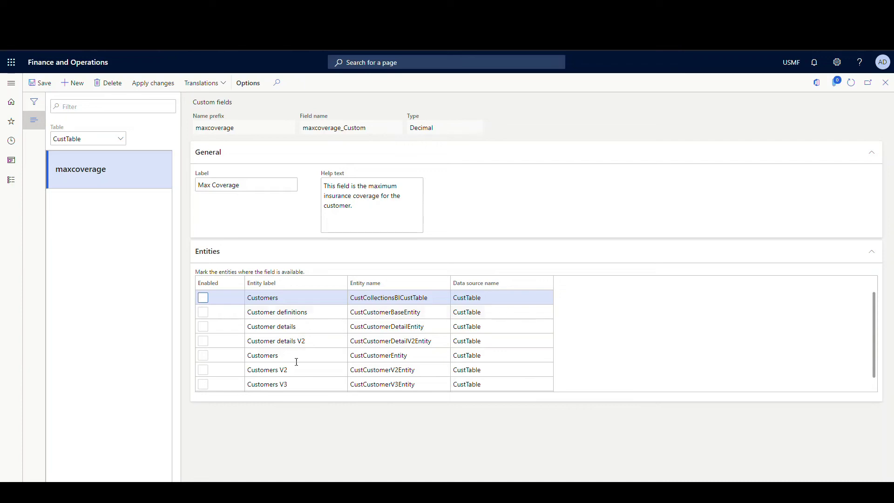
pyautogui.scroll(-1, 305, 339)
pyautogui.scroll(1, 306, 338)
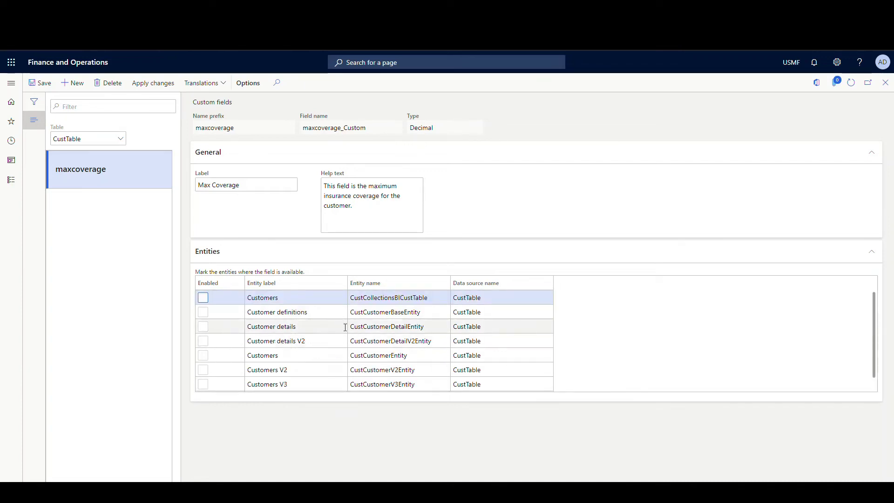
pyautogui.scroll(-1, 345, 327)
pyautogui.click(203, 371)
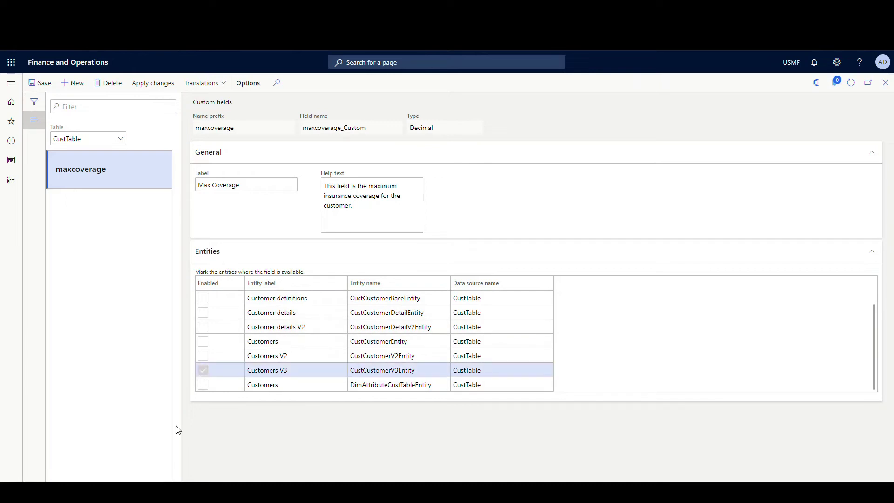
pyautogui.click(40, 83)
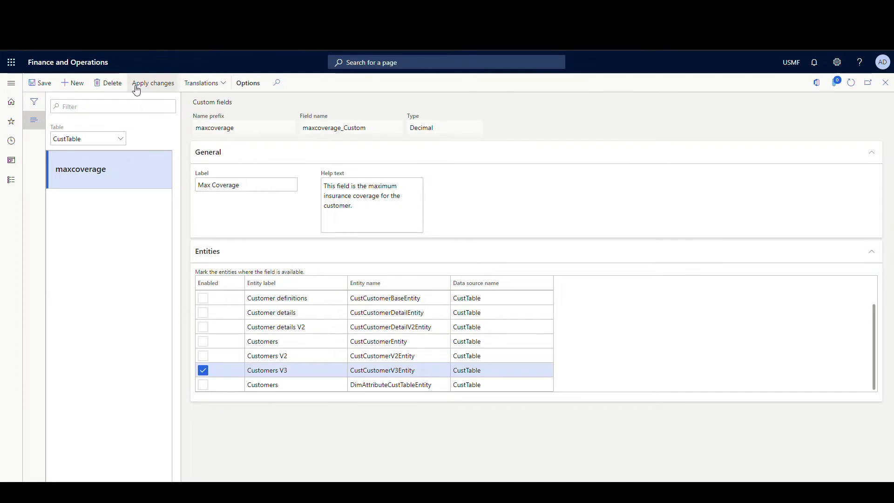
pyautogui.click(136, 89)
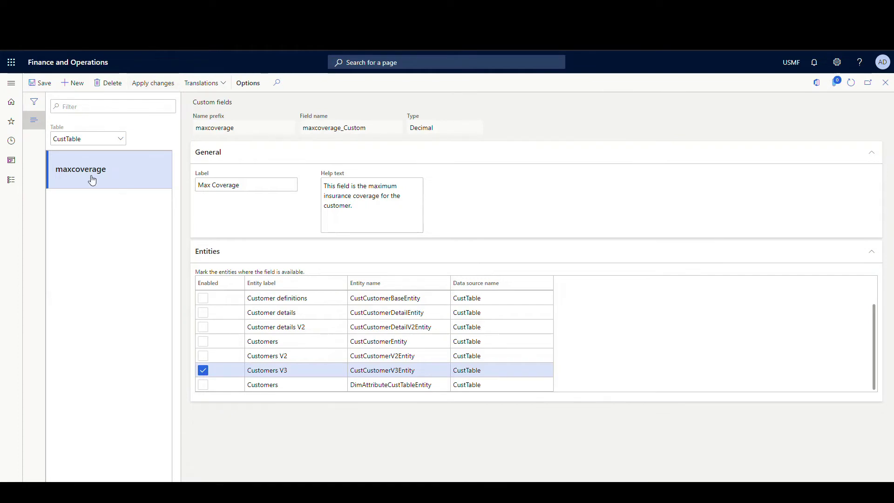
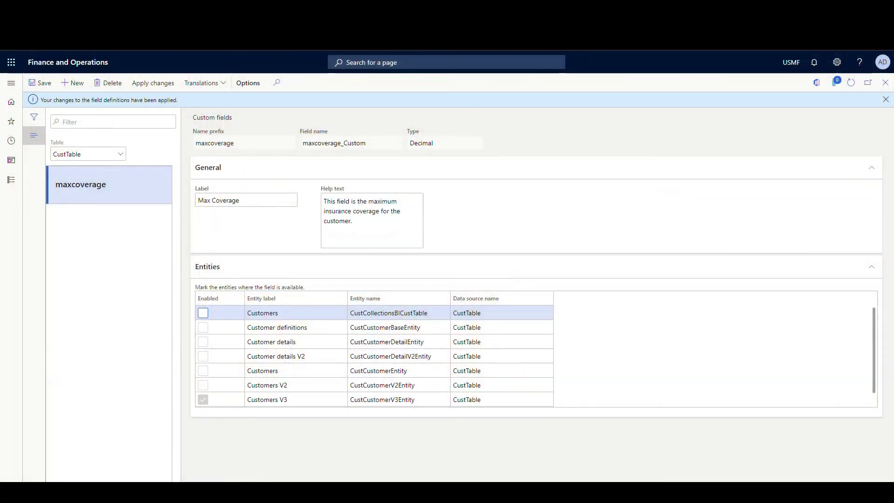
# Go to the Data management workspace and open its list of data entities.
pyautogui.click(12, 83)
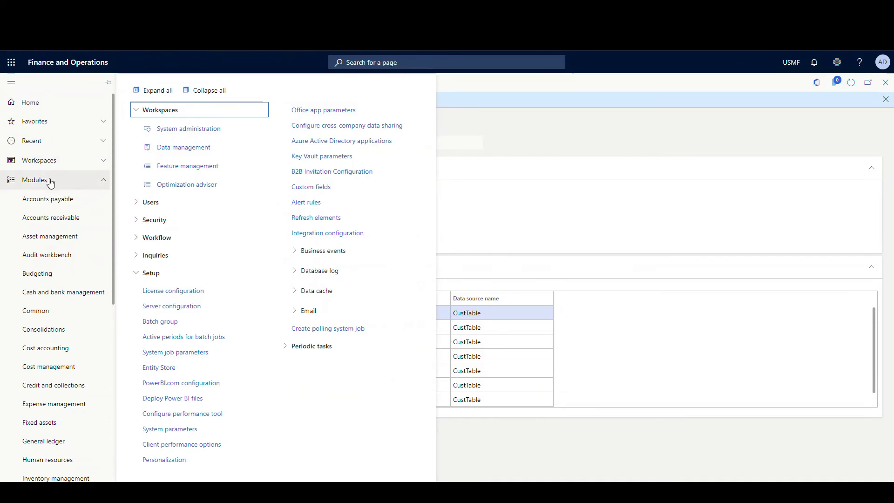
pyautogui.click(40, 160)
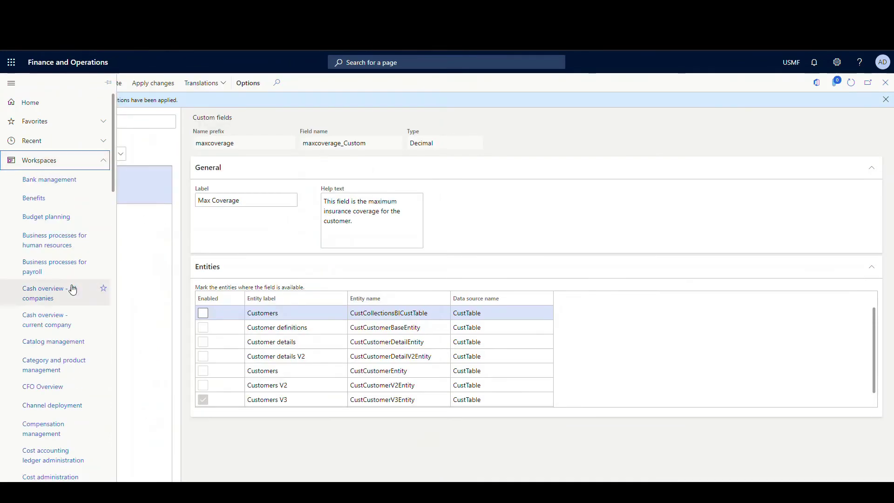
pyautogui.scroll(-3, 73, 289)
pyautogui.scroll(-5, 72, 289)
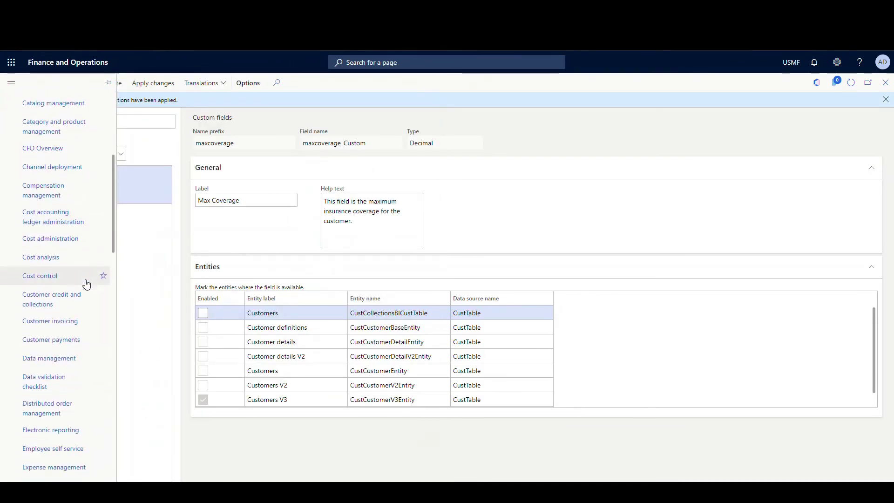
pyautogui.click(60, 271)
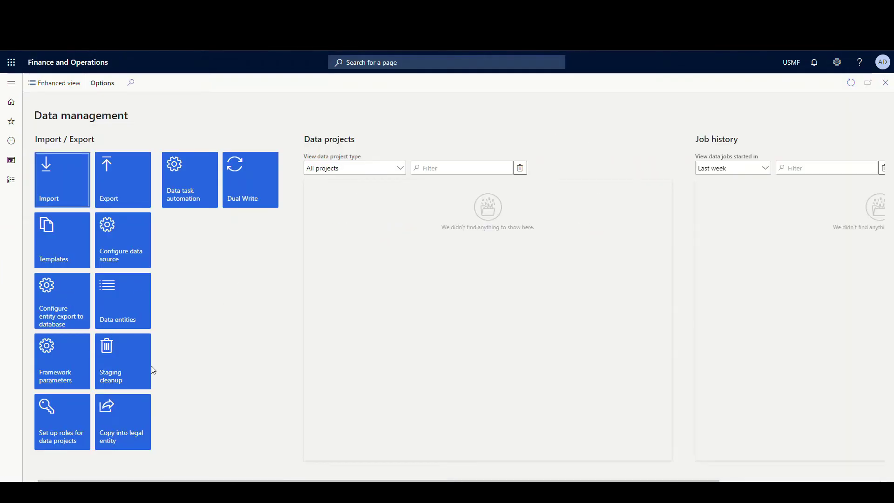
pyautogui.click(124, 302)
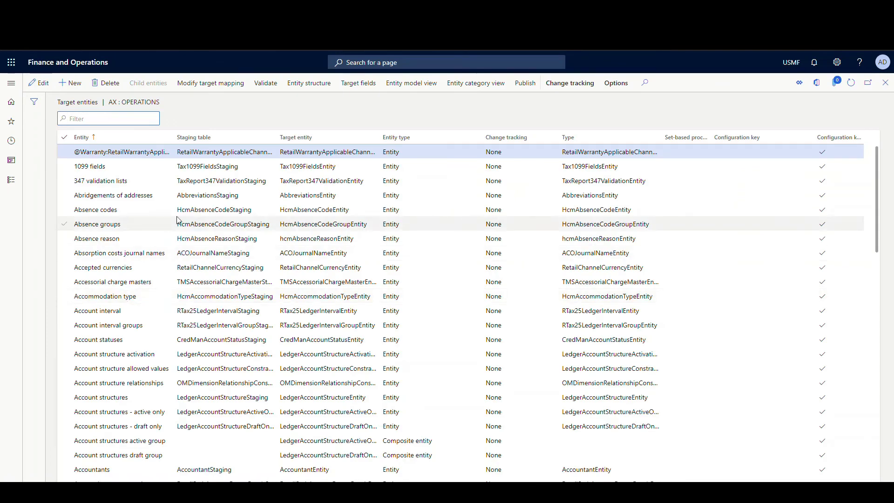
# Filter the target entities by "customer" and select the Customers V3 entity.
pyautogui.write('customerv3')
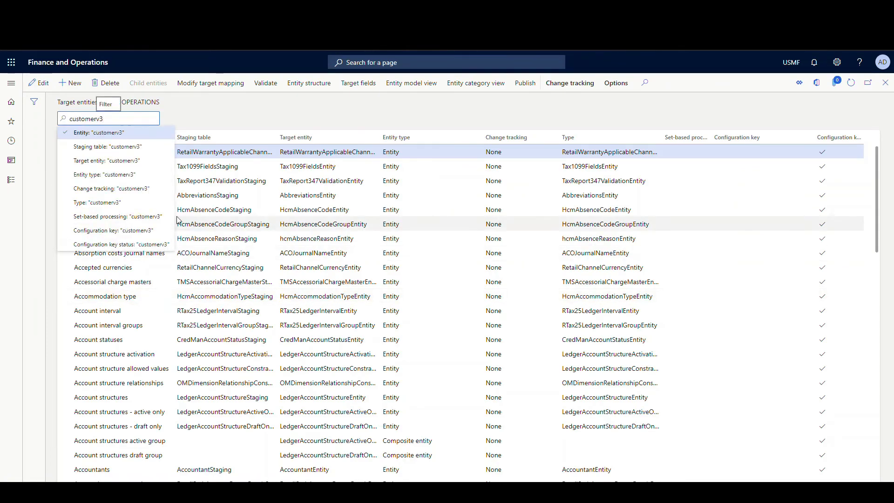
pyautogui.press('Return')
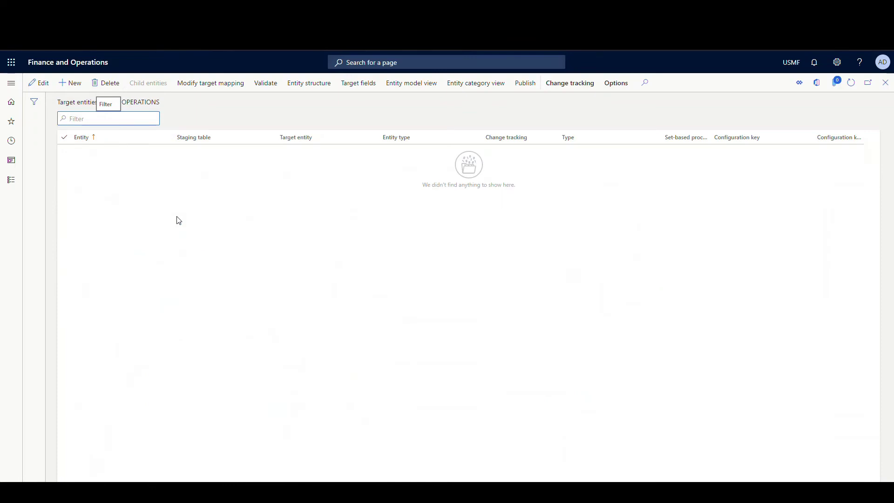
pyautogui.write('customer')
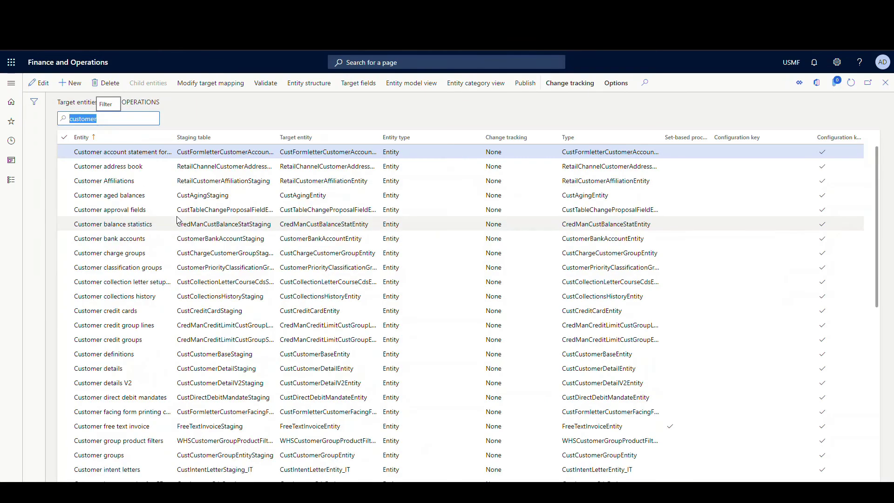
pyautogui.scroll(-12, 178, 219)
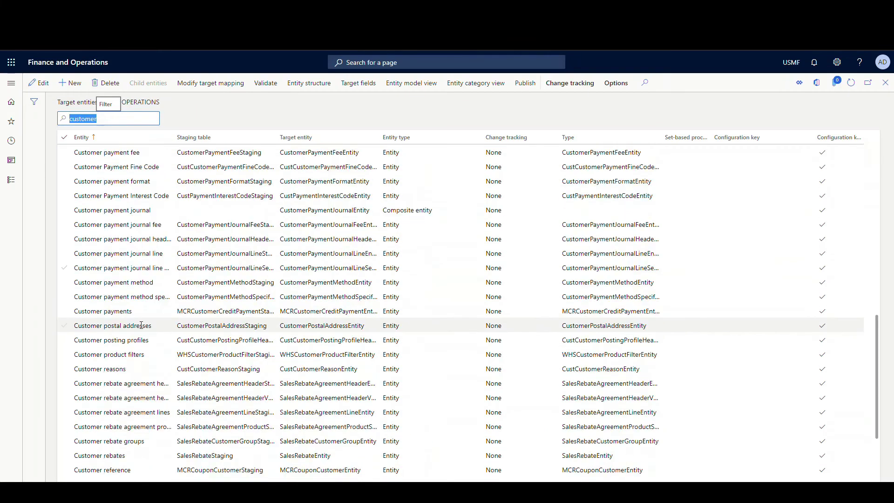
pyautogui.scroll(-2, 142, 325)
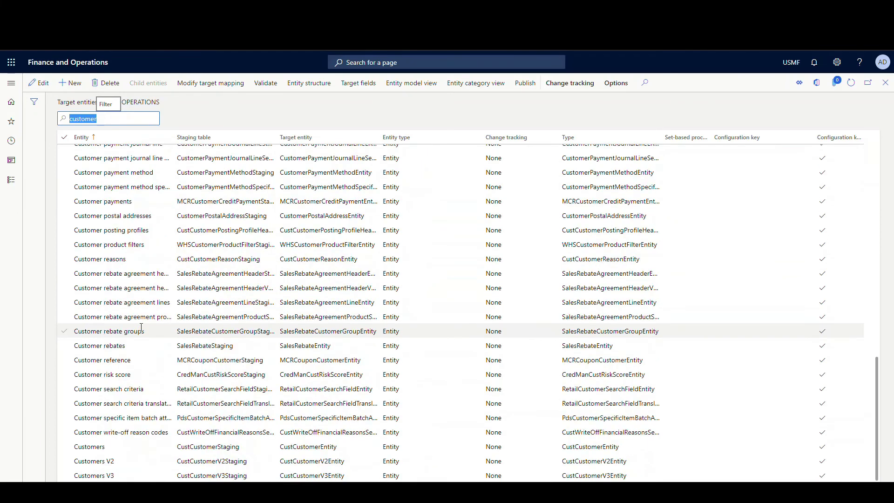
pyautogui.click(98, 474)
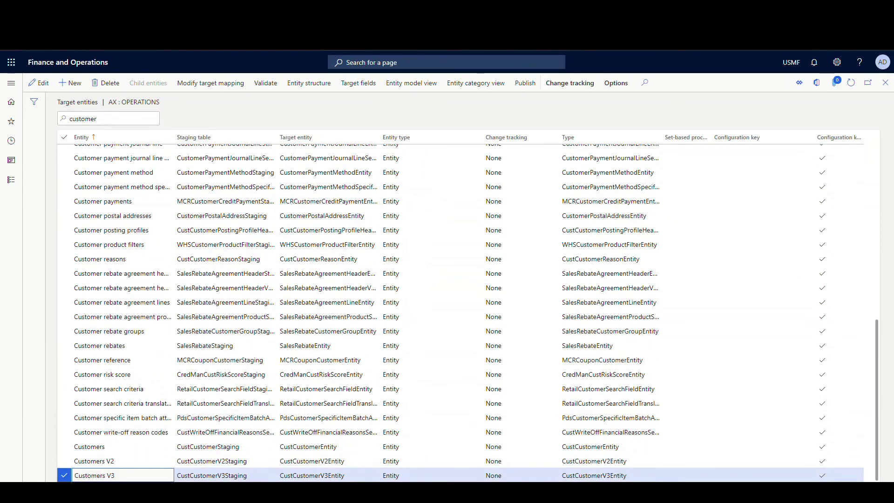
# Open the staging-to-target mapping of Customers V3 and locate the MAXCOVERAGE_CUSTOM field in the mapping details.
pyautogui.click(217, 87)
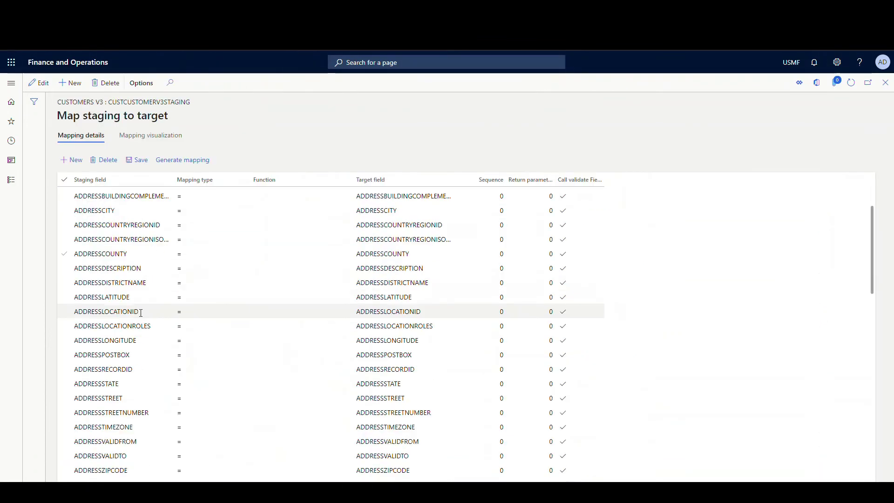
pyautogui.scroll(-15, 142, 312)
pyautogui.scroll(-20, 141, 311)
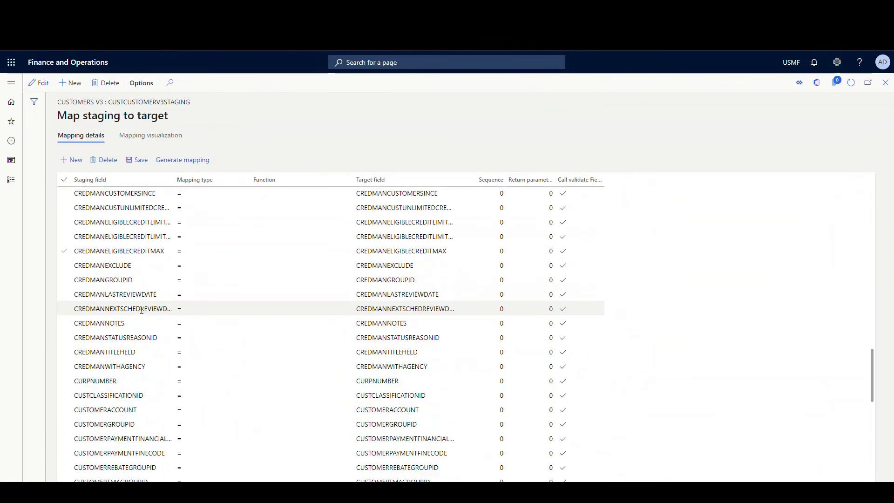
pyautogui.scroll(-20, 142, 310)
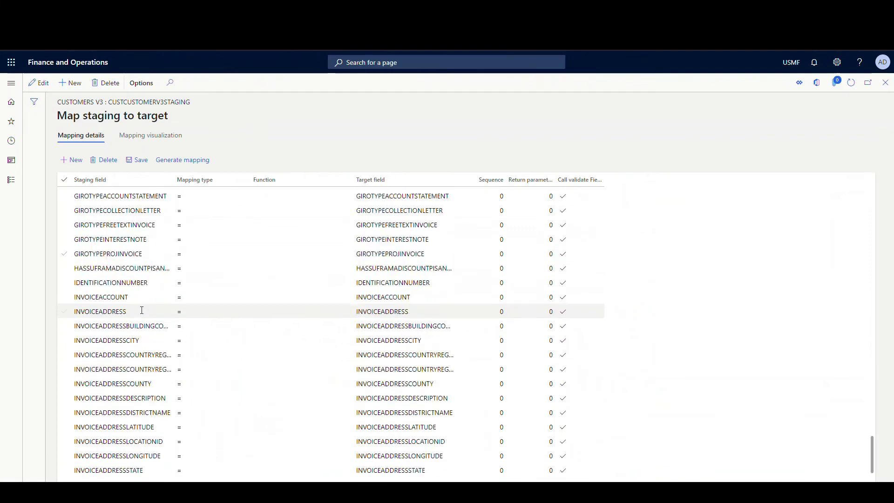
pyautogui.scroll(-10, 142, 311)
pyautogui.click(139, 266)
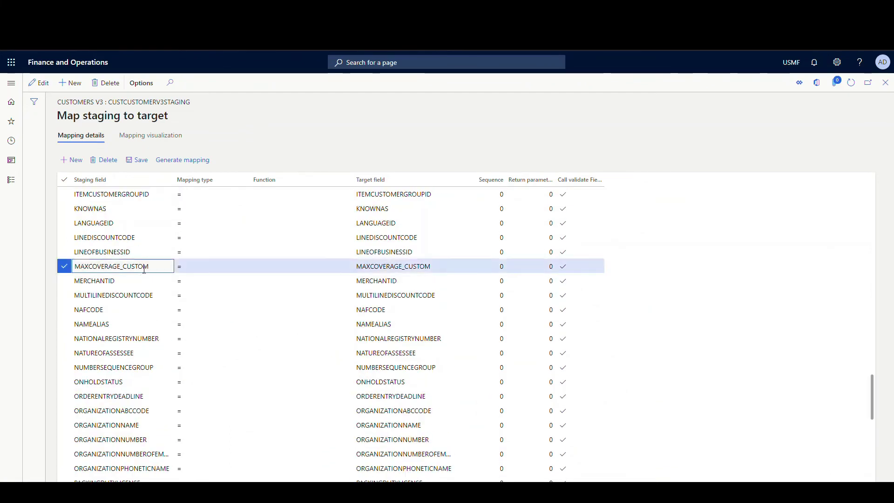